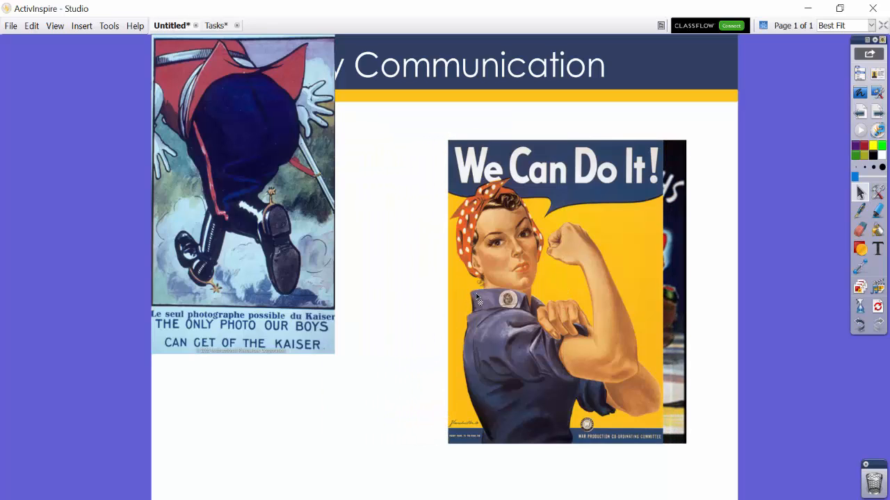
# Narrow the "The Enemy Laughs" poster to the width of "We Can Do It!", and stack and resize the Kaiser poster to match
pyautogui.moveTo(686, 292); pyautogui.dragTo(663, 292)
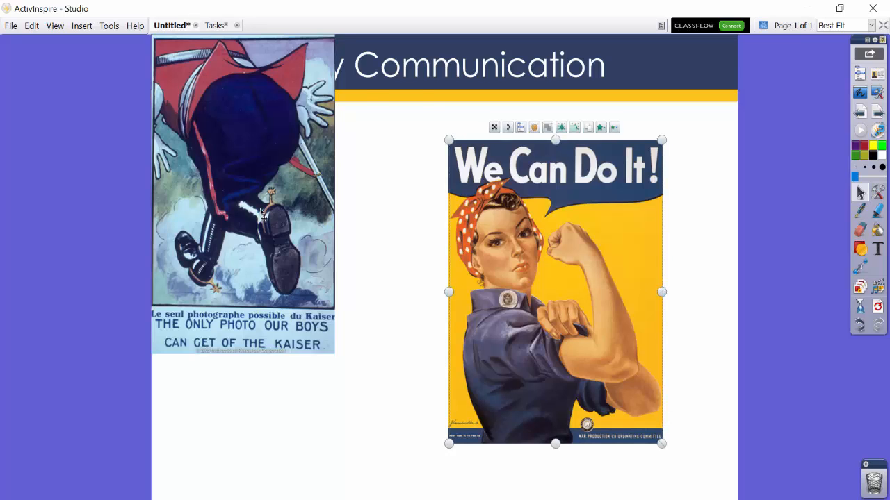
pyautogui.moveTo(233, 214); pyautogui.dragTo(441, 341)
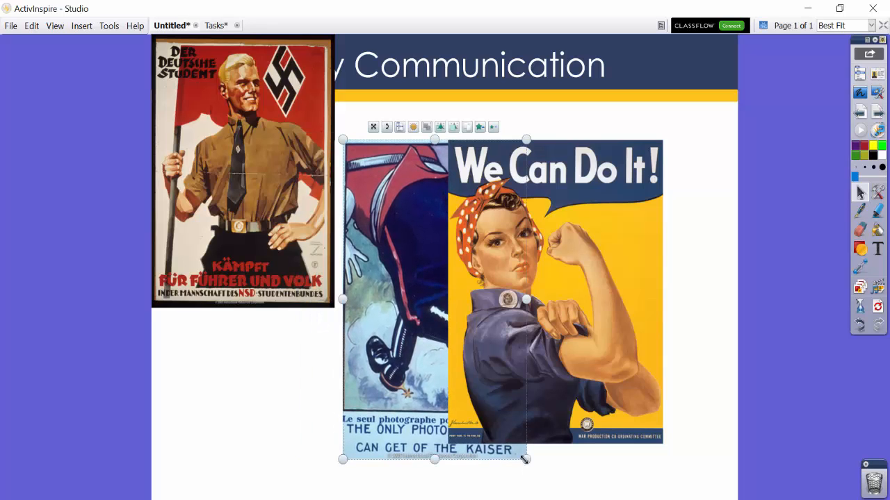
pyautogui.moveTo(525, 459); pyautogui.dragTo(514, 441)
pyautogui.moveTo(390, 310); pyautogui.dragTo(492, 301)
pyautogui.moveTo(622, 280); pyautogui.dragTo(667, 279)
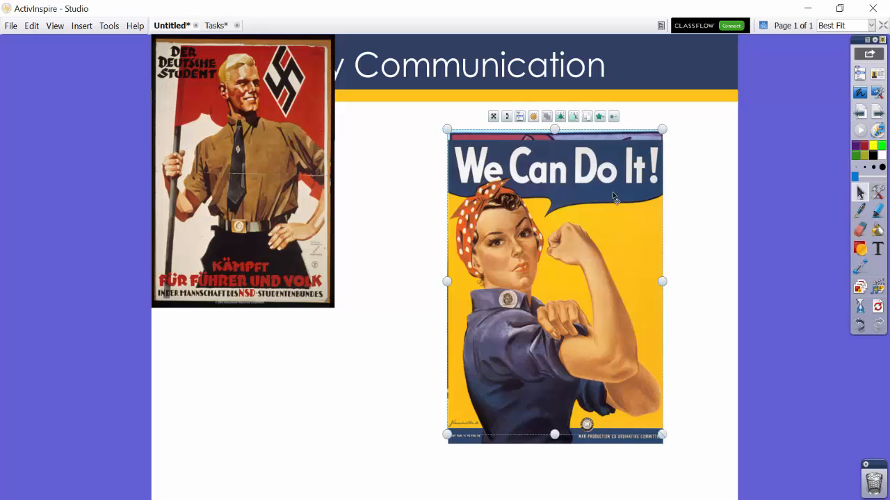
# Move the "Der Deutsche Student" poster behind "We Can Do It!" and stretch it to the same height and width
pyautogui.moveTo(237, 101); pyautogui.dragTo(520, 218)
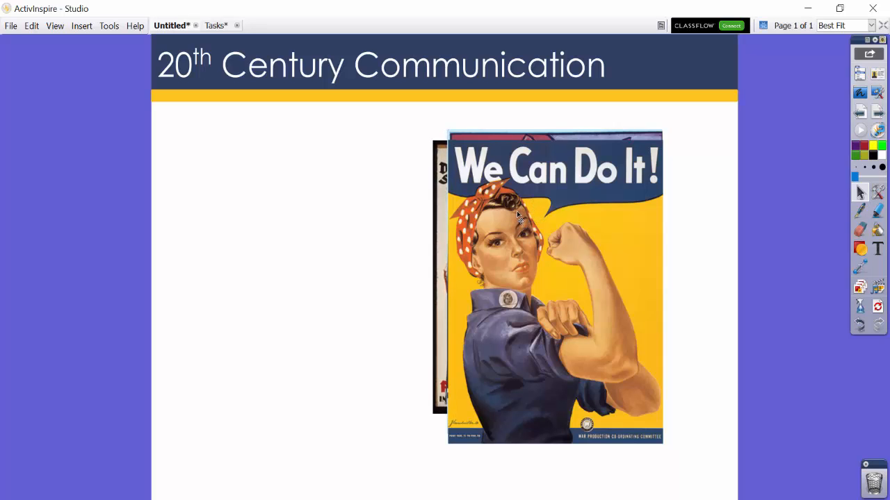
pyautogui.click(455, 281)
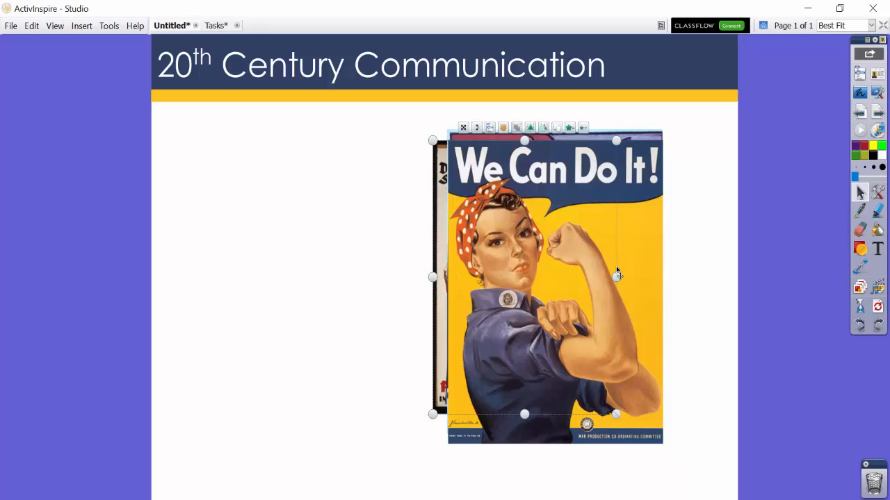
pyautogui.moveTo(524, 414); pyautogui.dragTo(531, 444)
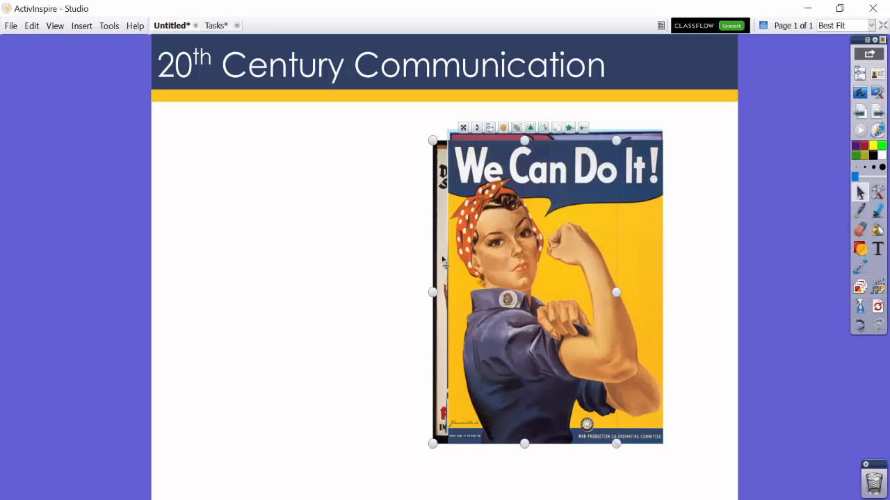
pyautogui.moveTo(442, 260); pyautogui.dragTo(459, 278)
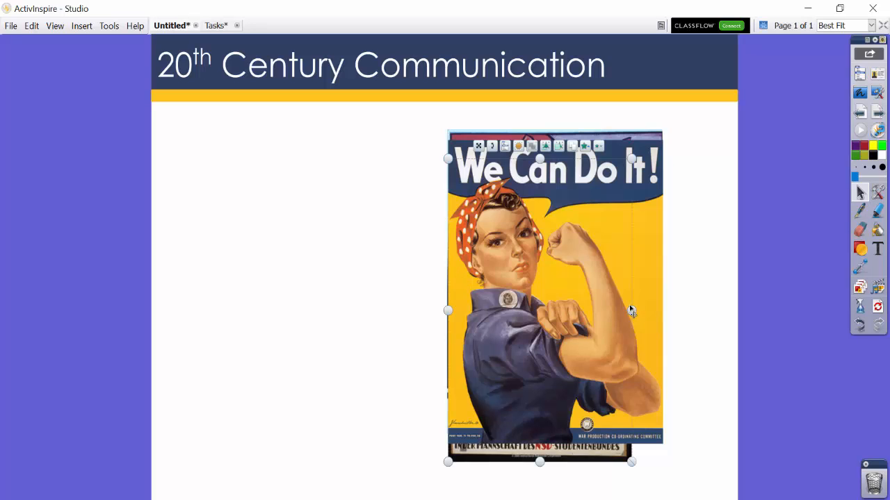
pyautogui.moveTo(633, 310); pyautogui.dragTo(666, 312)
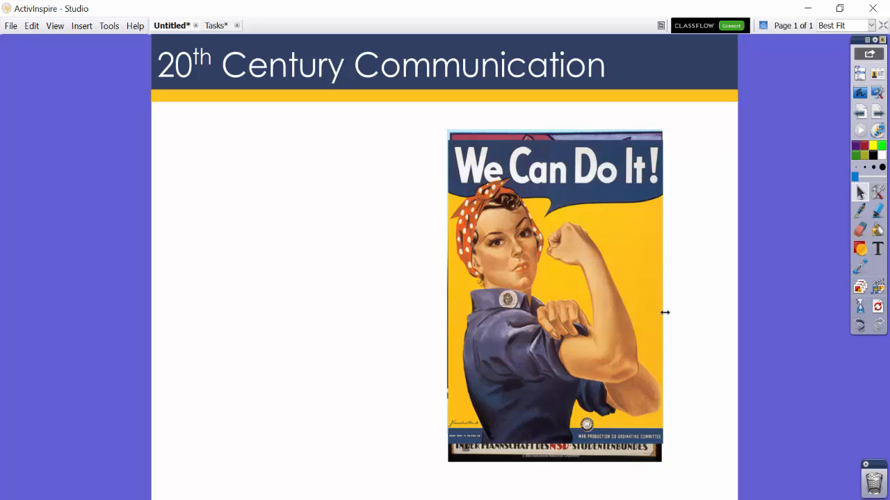
pyautogui.click(665, 312)
pyautogui.click(690, 309)
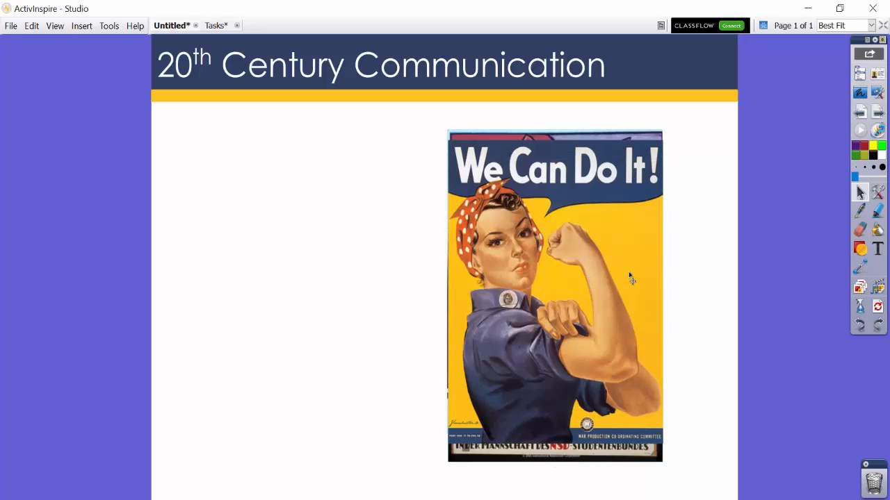
# Spread the four stacked posters across the page as an overlapping row, with "We Can Do It!" first
pyautogui.moveTo(551, 298); pyautogui.dragTo(264, 267)
pyautogui.moveTo(547, 278); pyautogui.dragTo(348, 262)
pyautogui.moveTo(640, 251); pyautogui.dragTo(511, 244)
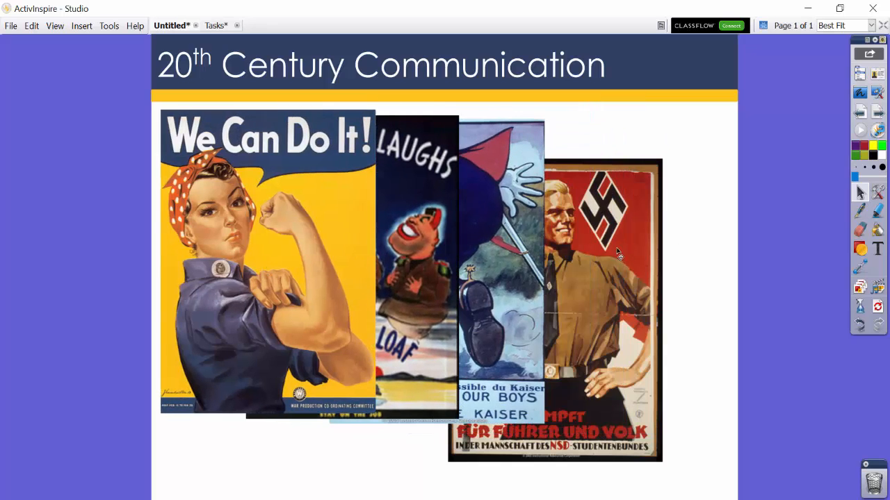
pyautogui.moveTo(623, 250)
pyautogui.mouseDown()
pyautogui.moveTo(624, 221)
pyautogui.moveTo(634, 242)
pyautogui.mouseUp()
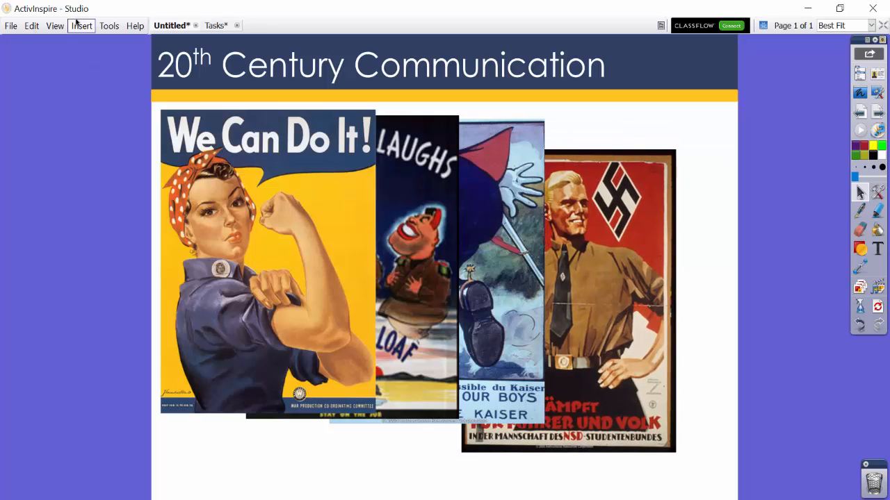
# Use the Object Browser to reorder the posters front to back: "The Enemy Laughs", "Der Deutsche Student", the Kaiser, "We Can Do It!"
pyautogui.click(56, 28)
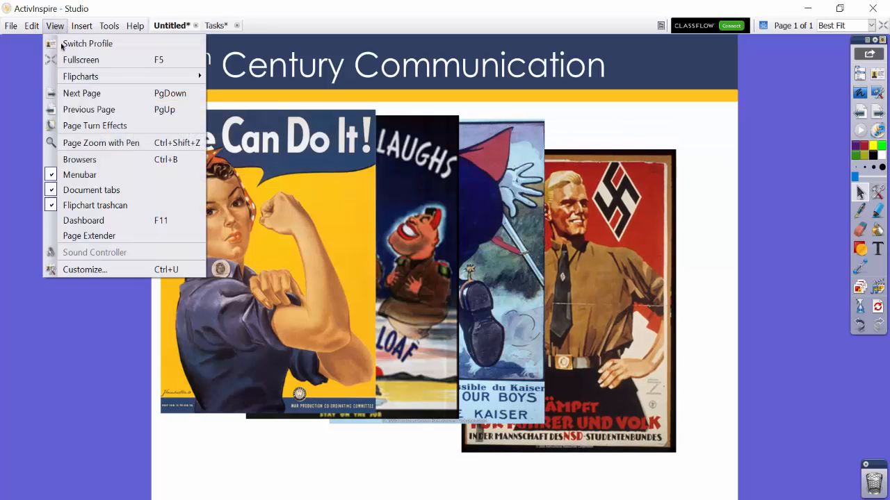
pyautogui.click(72, 161)
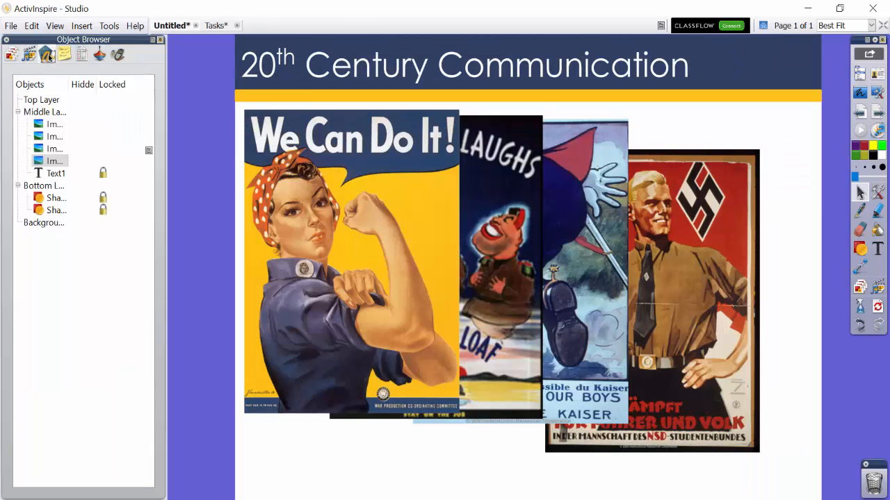
pyautogui.click(50, 125)
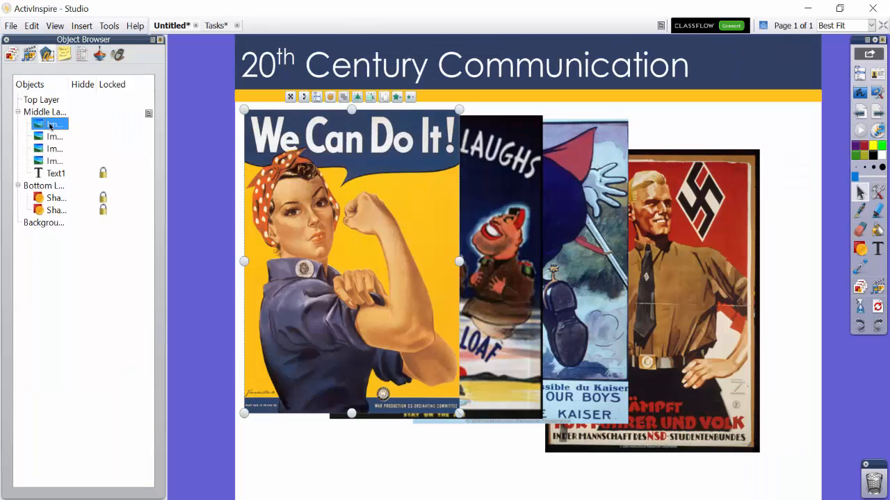
pyautogui.click(51, 136)
pyautogui.click(50, 150)
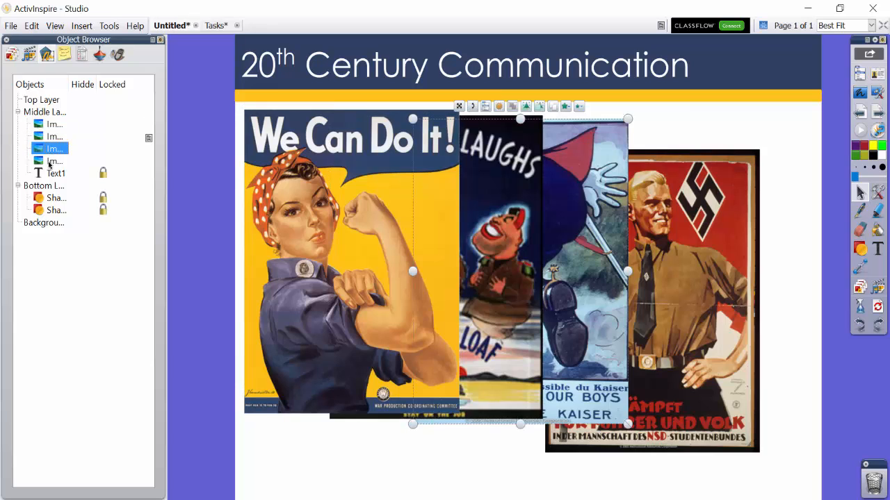
pyautogui.click(49, 162)
pyautogui.click(50, 148)
pyautogui.click(49, 136)
pyautogui.click(50, 126)
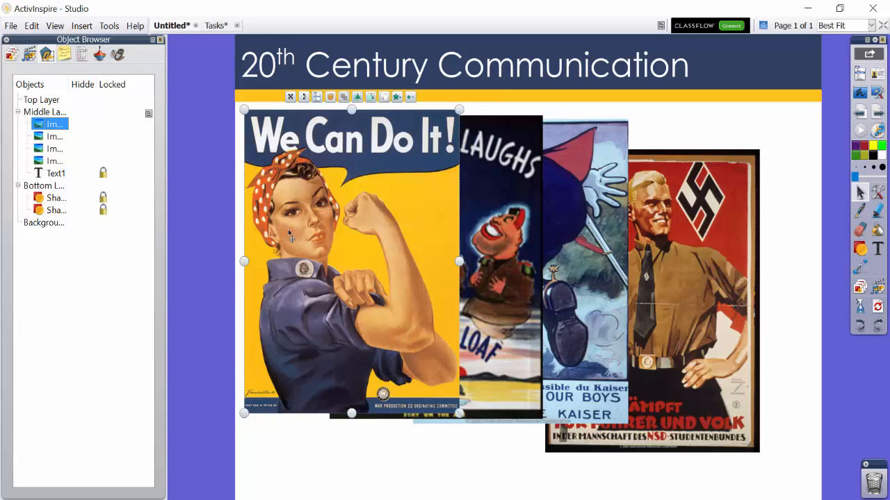
pyautogui.moveTo(52, 126)
pyautogui.mouseDown()
pyautogui.moveTo(53, 160)
pyautogui.moveTo(55, 128)
pyautogui.mouseUp()
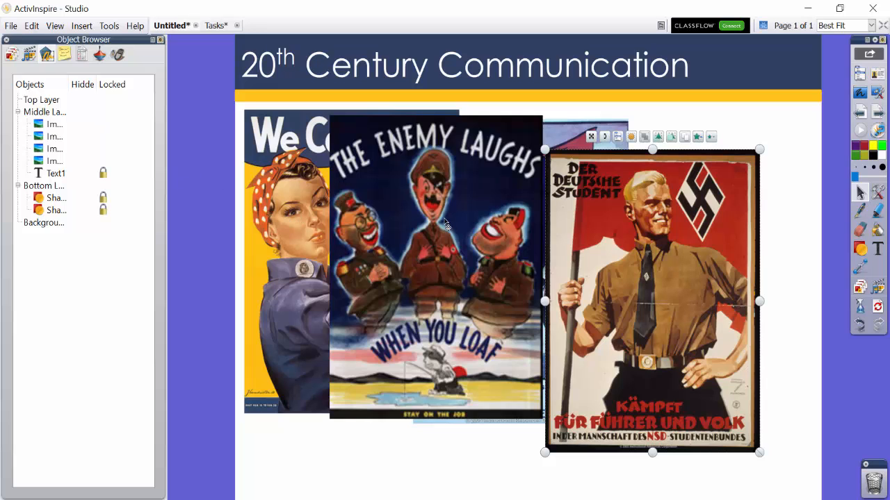
# Gather the Enemy, Kaiser and German student posters into a loose pile over the "We Can Do It!" poster
pyautogui.moveTo(444, 218); pyautogui.dragTo(359, 213)
pyautogui.moveTo(522, 227); pyautogui.dragTo(376, 218)
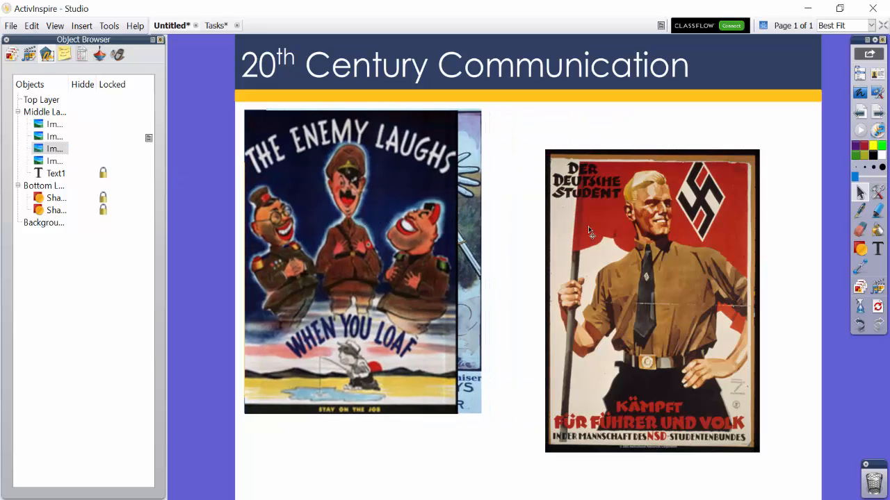
pyautogui.moveTo(615, 232); pyautogui.dragTo(362, 198)
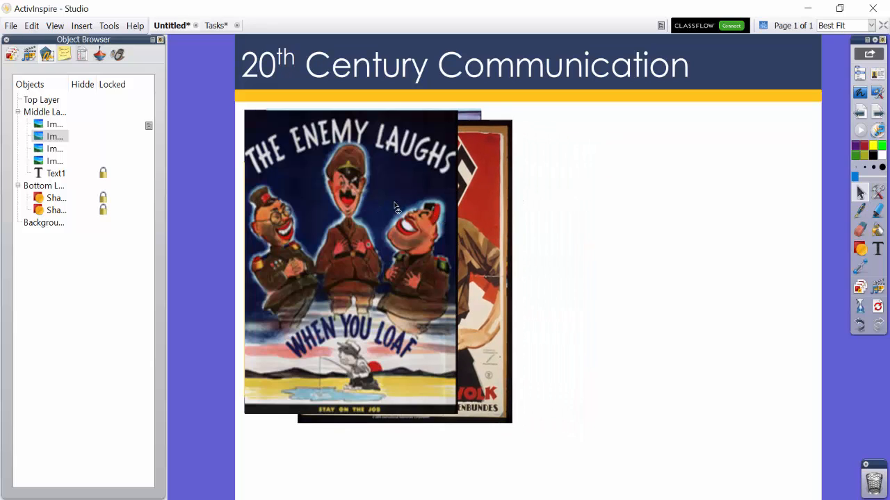
pyautogui.moveTo(316, 226); pyautogui.dragTo(356, 241)
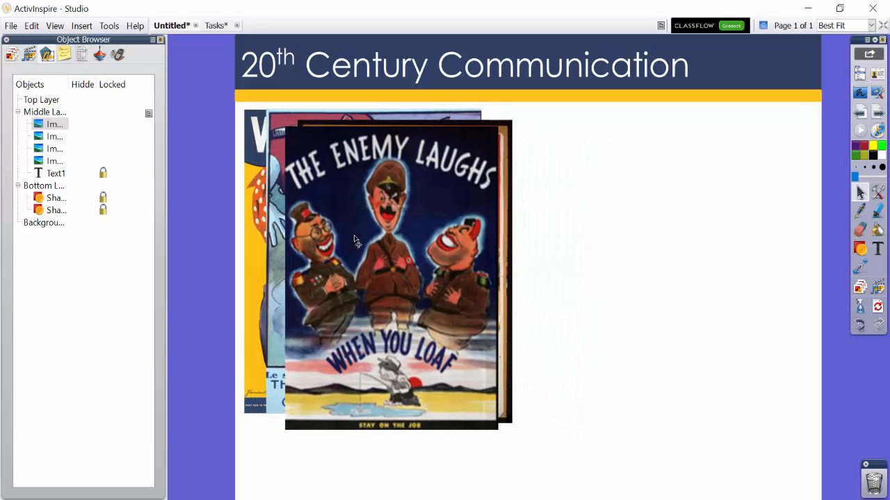
# Align all four posters together by their left and top edges, and shift the stack slightly below the yellow band
pyautogui.moveTo(605, 241); pyautogui.dragTo(360, 231)
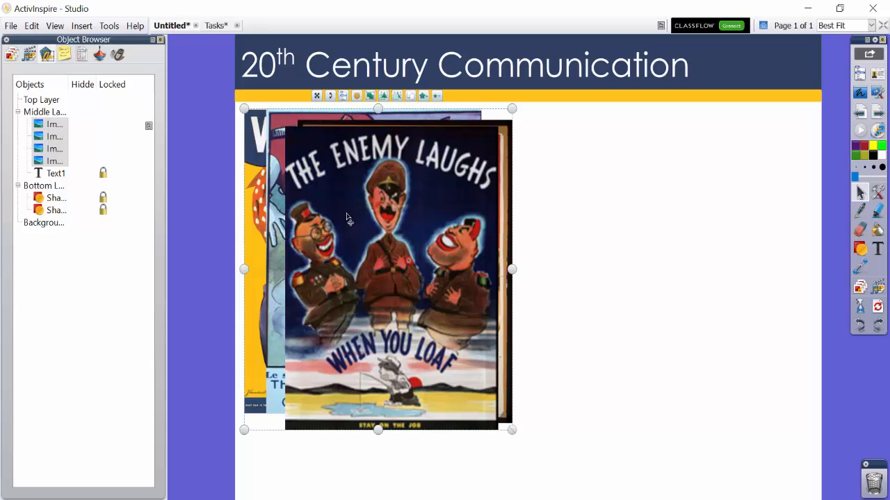
pyautogui.rightClick(379, 178)
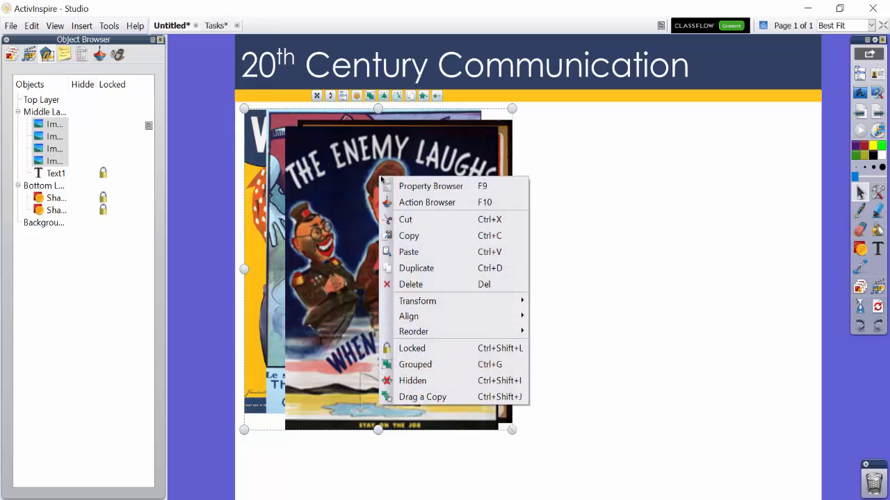
pyautogui.moveTo(429, 322)
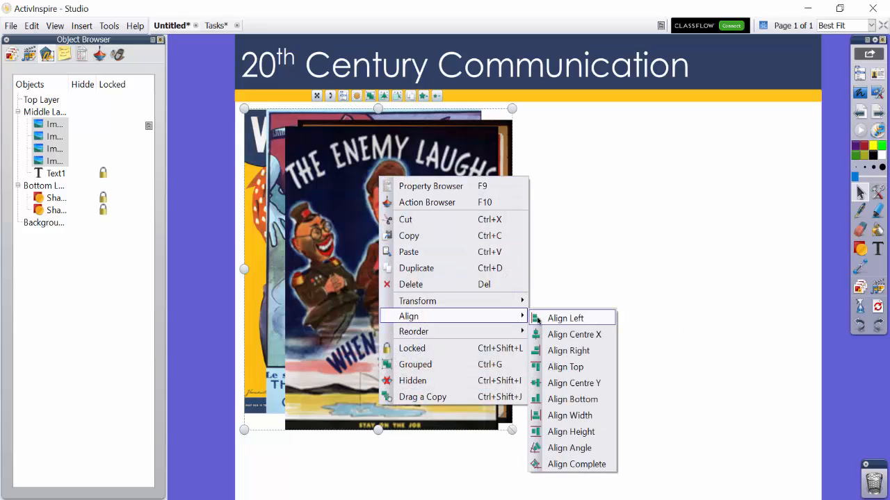
pyautogui.click(537, 320)
pyautogui.rightClick(413, 282)
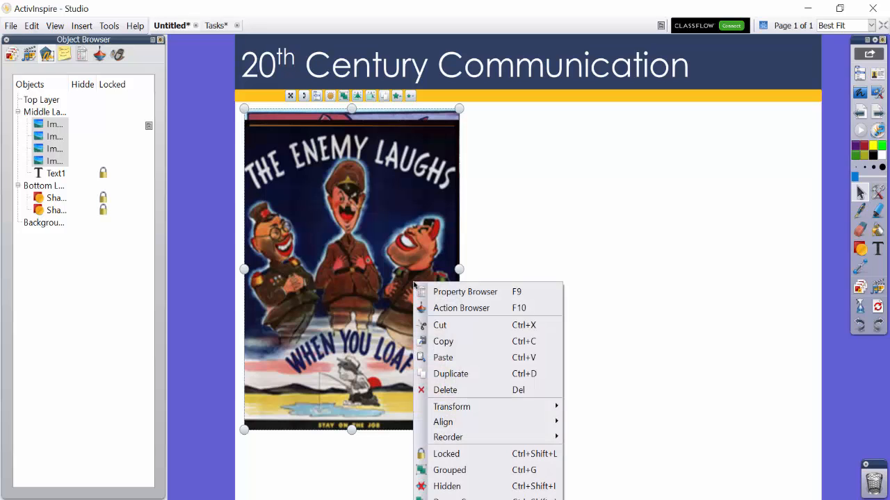
pyautogui.moveTo(438, 424)
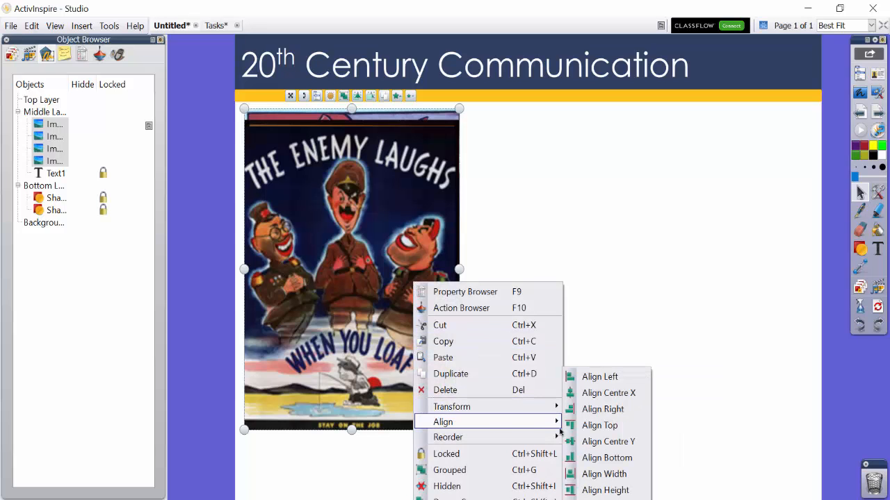
pyautogui.click(598, 426)
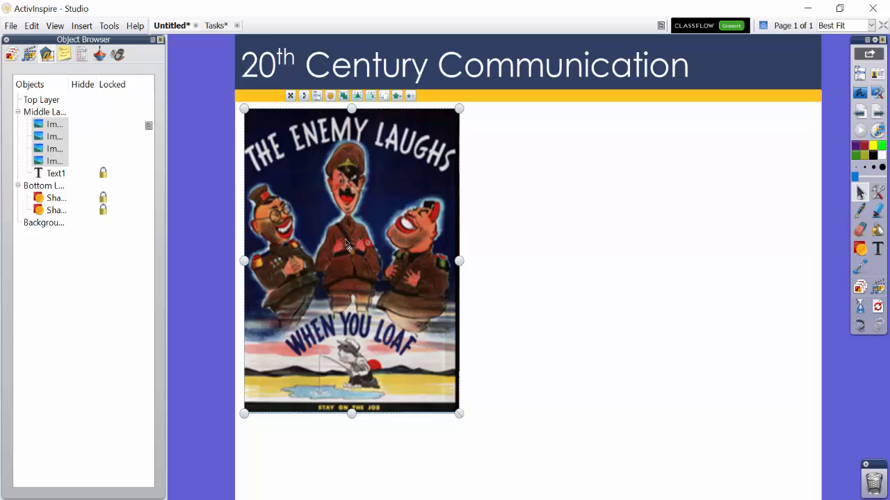
pyautogui.hotkey('ctrl', 'z')
pyautogui.moveTo(349, 238); pyautogui.dragTo(352, 236)
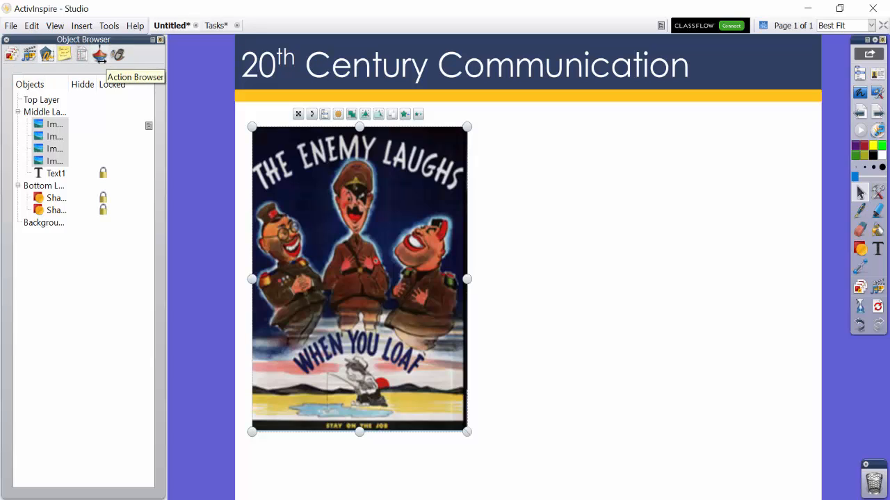
# Assign the Send to Back action to all four selected posters with no target, and deselect them
pyautogui.click(99, 56)
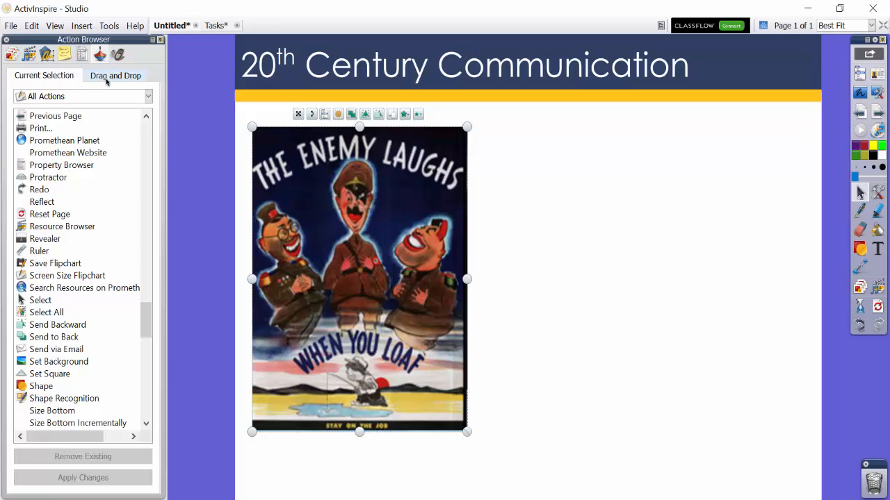
pyautogui.click(42, 339)
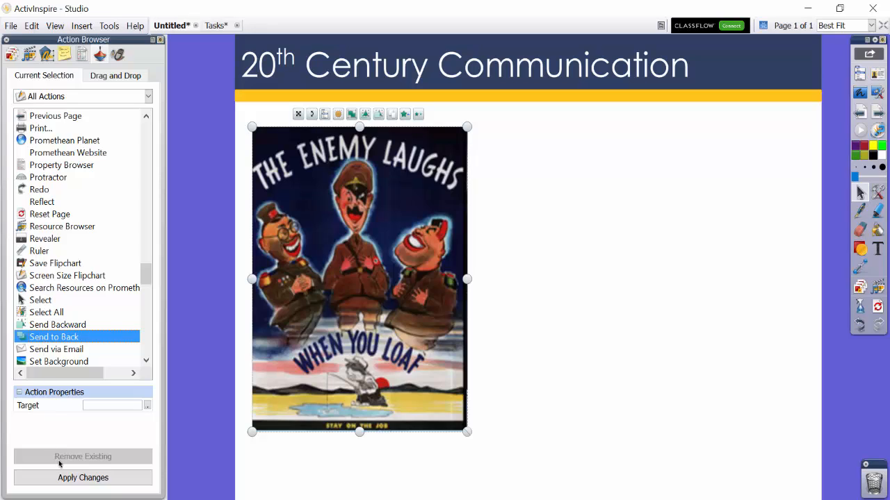
pyautogui.click(69, 479)
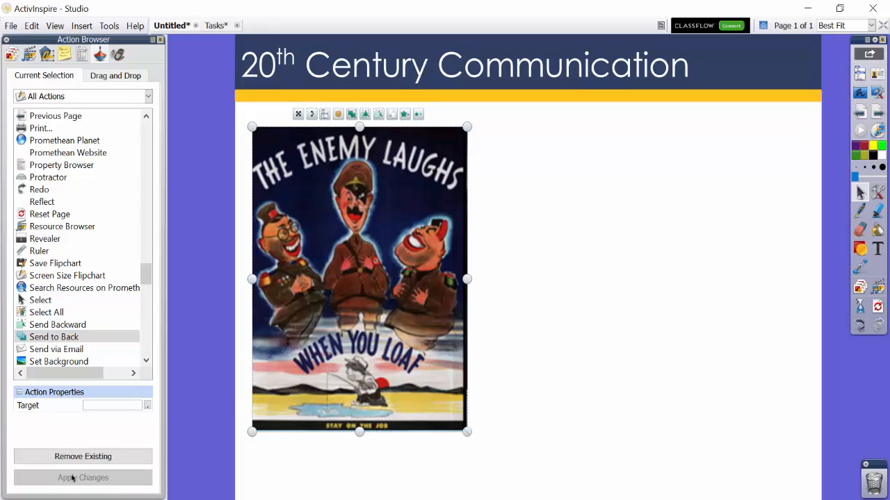
pyautogui.click(196, 282)
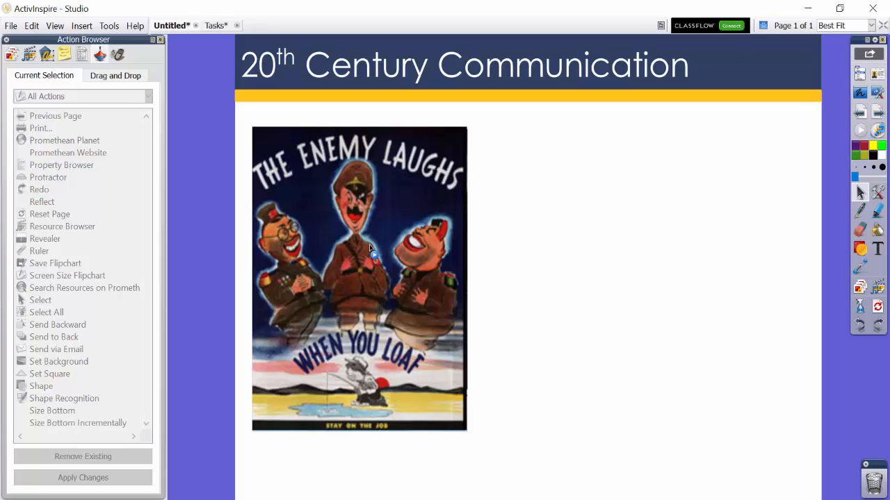
# Test the Send to Back action by cycling through all four posters until "The Enemy Laughs" is in front again
pyautogui.click(400, 208)
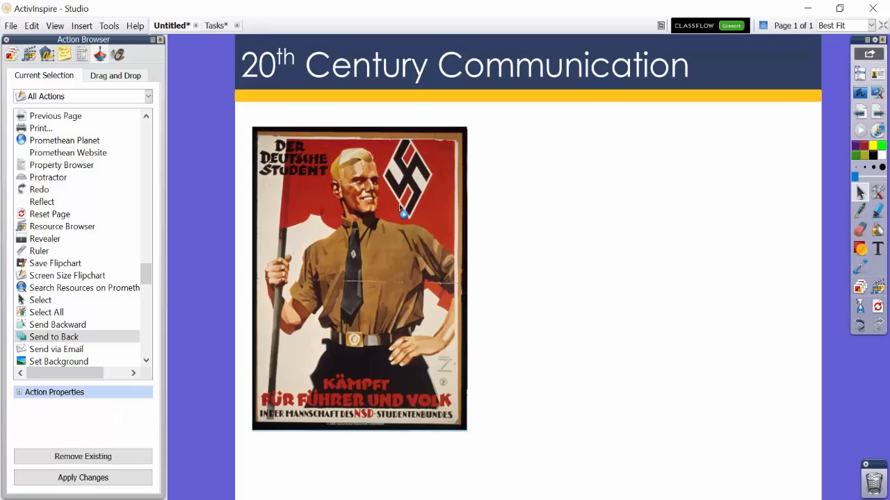
pyautogui.click(397, 205)
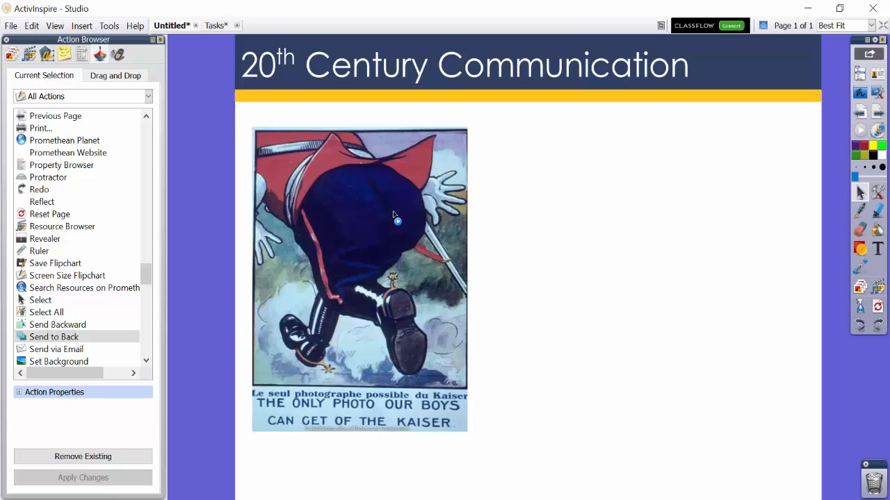
pyautogui.click(393, 212)
pyautogui.click(393, 226)
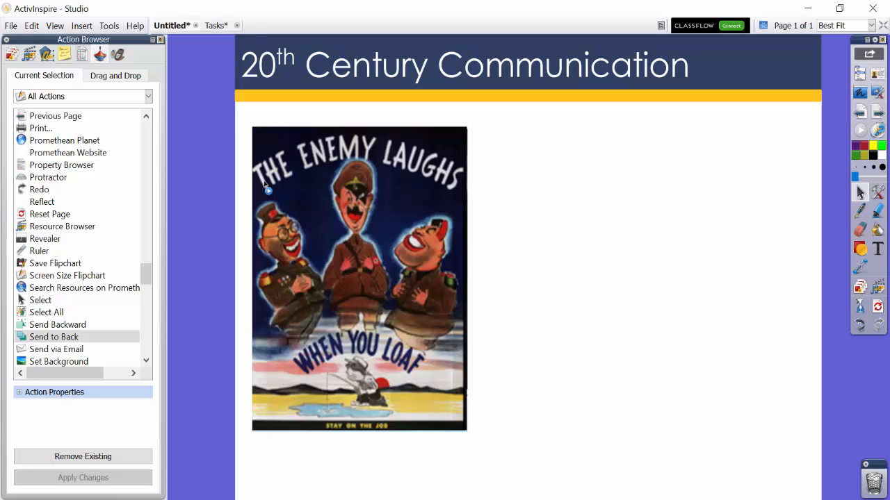